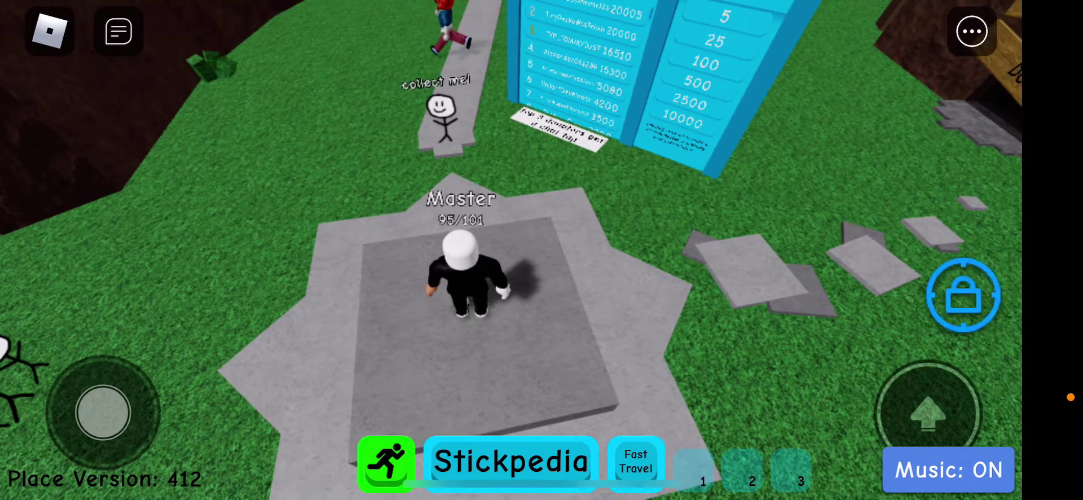
Look around spawn, fast-travel to a destination, and walk toward the beach dock
drag(762, 254, 424, 254)
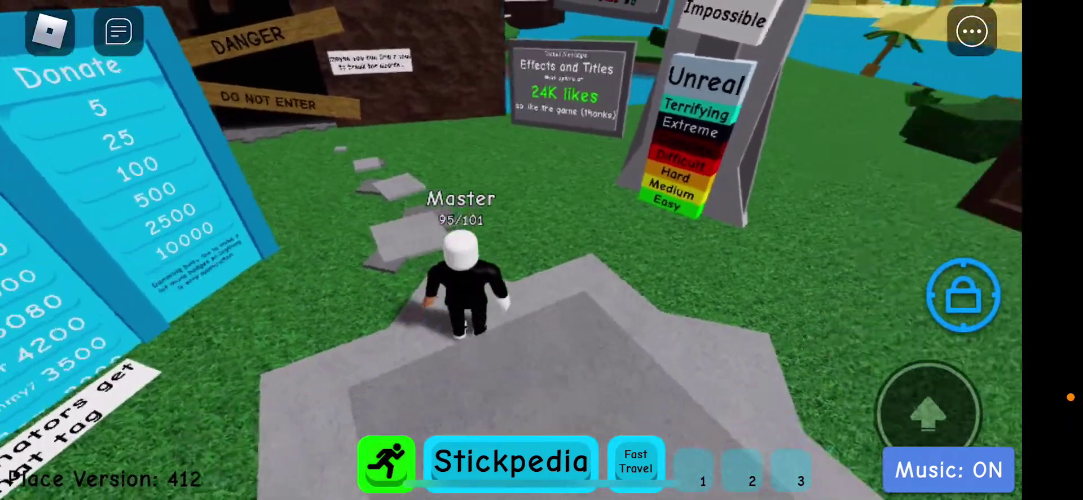
drag(762, 255, 737, 255)
click(636, 461)
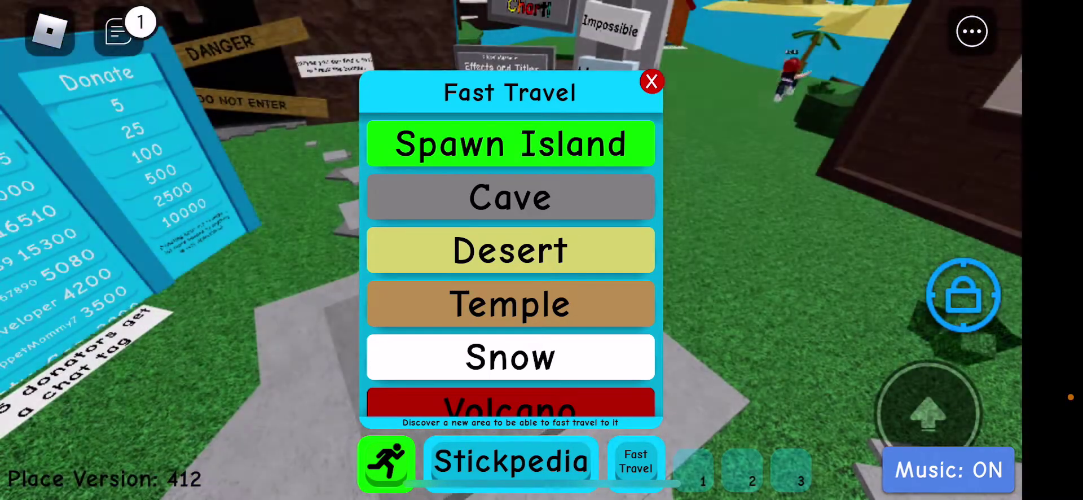
click(652, 81)
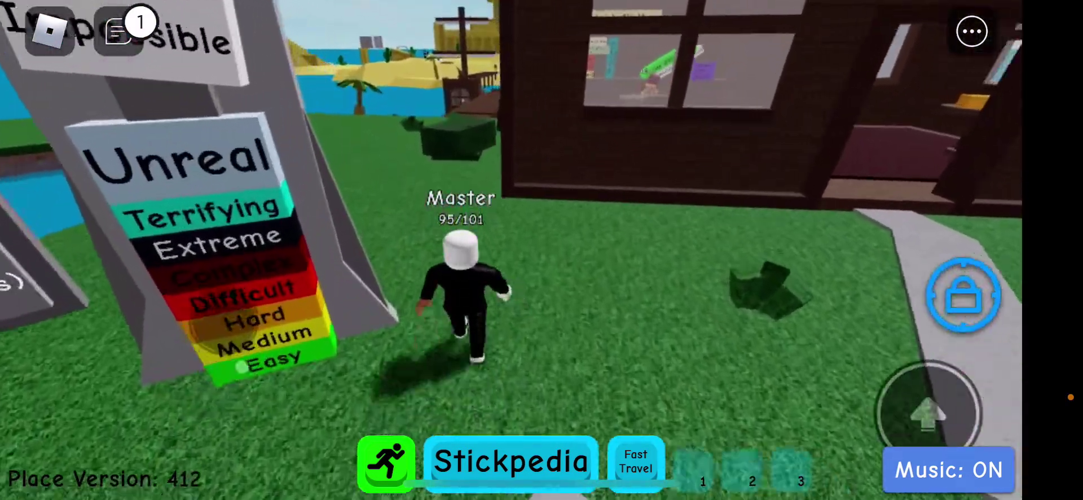
drag(245, 365, 222, 272)
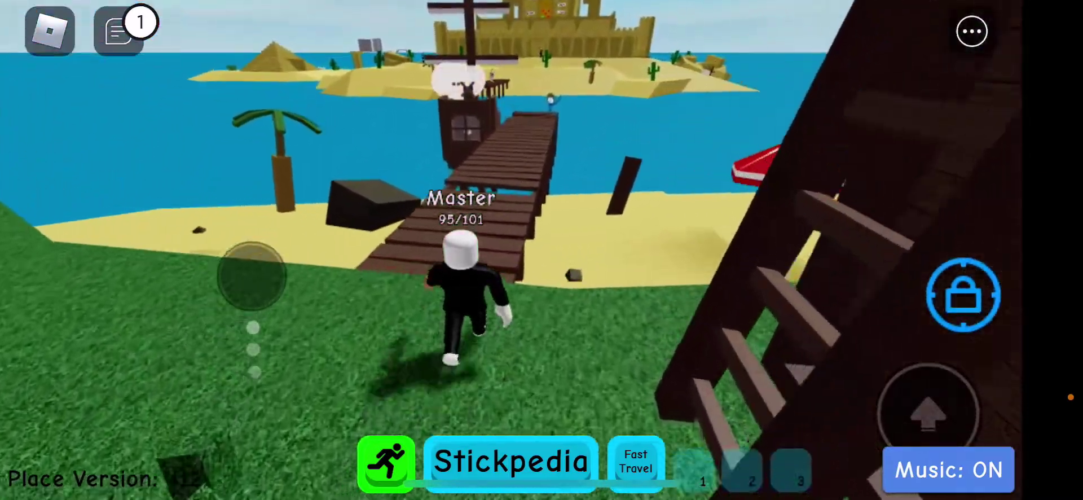
mouse_move(222, 272)
mouse_down()
mouse_move(255, 242)
mouse_move(290, 279)
mouse_move(259, 250)
mouse_move(208, 245)
mouse_move(242, 260)
mouse_move(280, 254)
mouse_move(208, 245)
mouse_move(266, 262)
mouse_move(242, 262)
mouse_move(277, 273)
mouse_move(261, 286)
mouse_move(251, 272)
mouse_move(284, 286)
mouse_move(189, 234)
mouse_move(198, 231)
mouse_move(273, 306)
mouse_move(259, 297)
mouse_move(290, 290)
mouse_move(271, 298)
mouse_move(297, 311)
mouse_move(73, 303)
mouse_move(138, 245)
mouse_move(242, 242)
mouse_move(229, 237)
mouse_up()
Run down the torch-lit pyramid corridor deeper into the temple tunnels
mouse_move(256, 303)
mouse_down()
mouse_move(245, 314)
mouse_move(259, 310)
mouse_move(249, 308)
mouse_move(279, 335)
mouse_up()
mouse_move(190, 390)
mouse_down()
mouse_move(266, 330)
mouse_move(259, 283)
mouse_up()
mouse_move(191, 330)
mouse_down()
mouse_move(233, 373)
mouse_move(314, 356)
mouse_move(273, 387)
mouse_move(266, 370)
mouse_up()
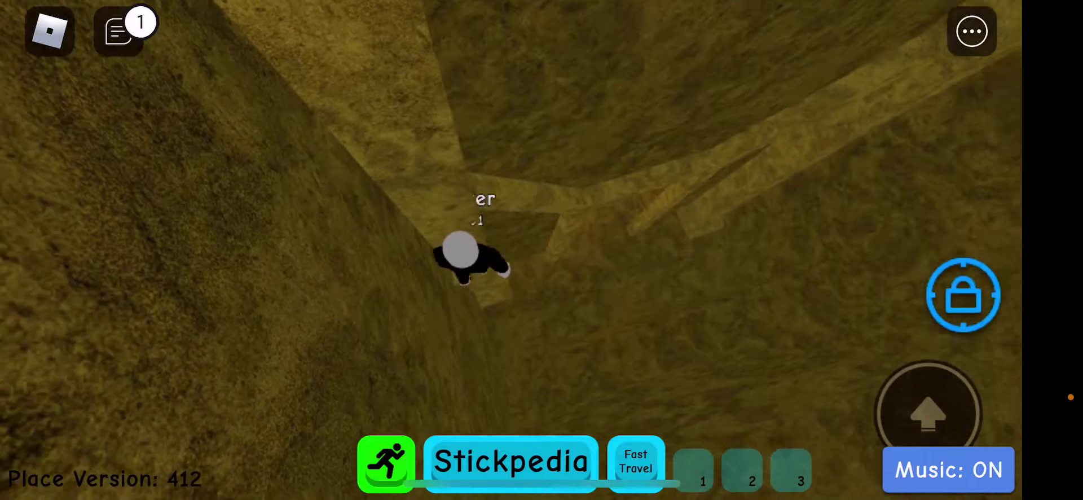
Walk along the sandy tunnel and swing the camera behind the character
drag(358, 417, 298, 422)
drag(341, 398, 290, 398)
drag(164, 331, 226, 370)
drag(121, 390, 216, 389)
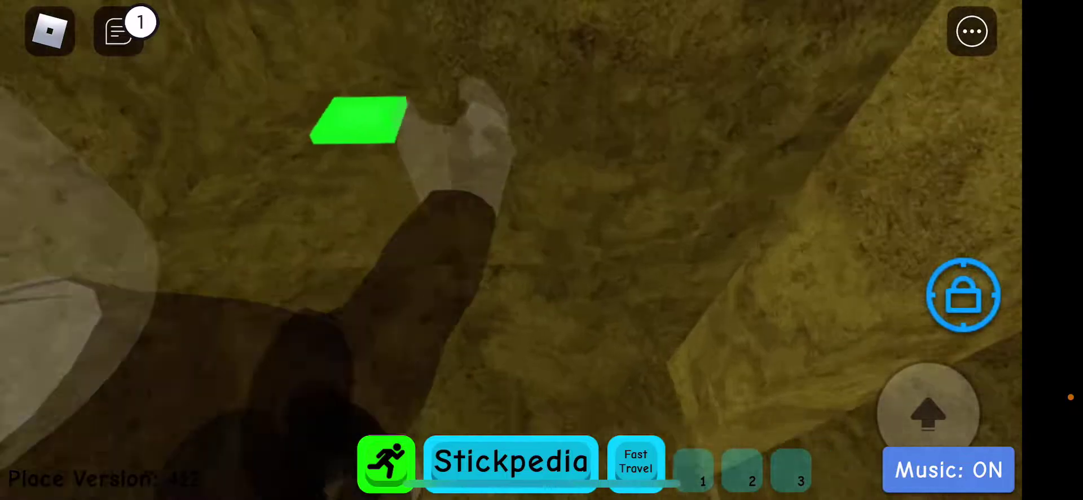
Open and close the Fast Travel list, then run forward to the dark floor slab
click(636, 462)
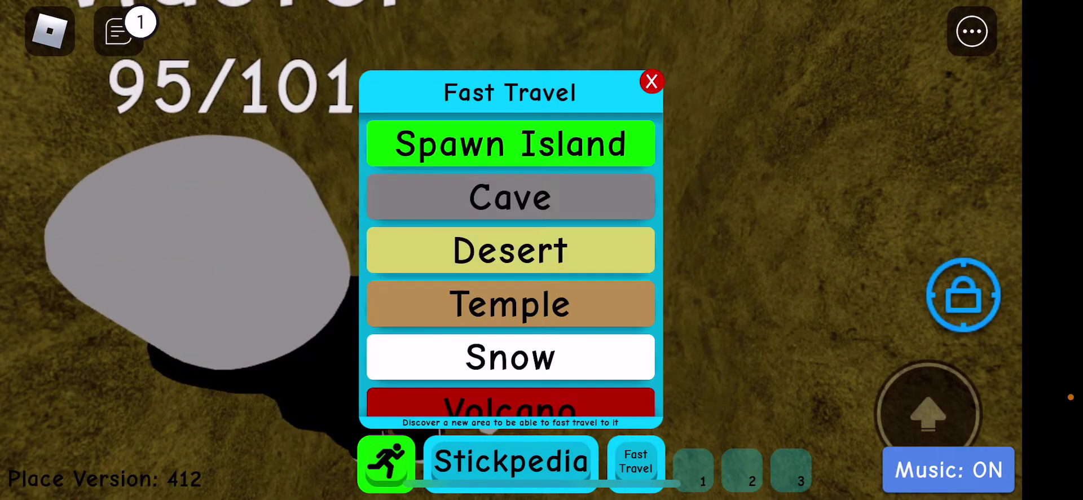
click(652, 81)
mouse_move(222, 394)
mouse_down()
mouse_move(237, 280)
mouse_move(169, 260)
mouse_move(171, 273)
mouse_move(283, 296)
mouse_move(254, 267)
mouse_move(198, 250)
mouse_move(215, 250)
mouse_move(281, 291)
mouse_move(266, 275)
mouse_move(279, 288)
mouse_move(145, 270)
mouse_move(138, 238)
mouse_move(198, 242)
mouse_move(181, 243)
mouse_move(187, 255)
mouse_move(126, 242)
mouse_move(266, 260)
mouse_move(203, 241)
mouse_up()
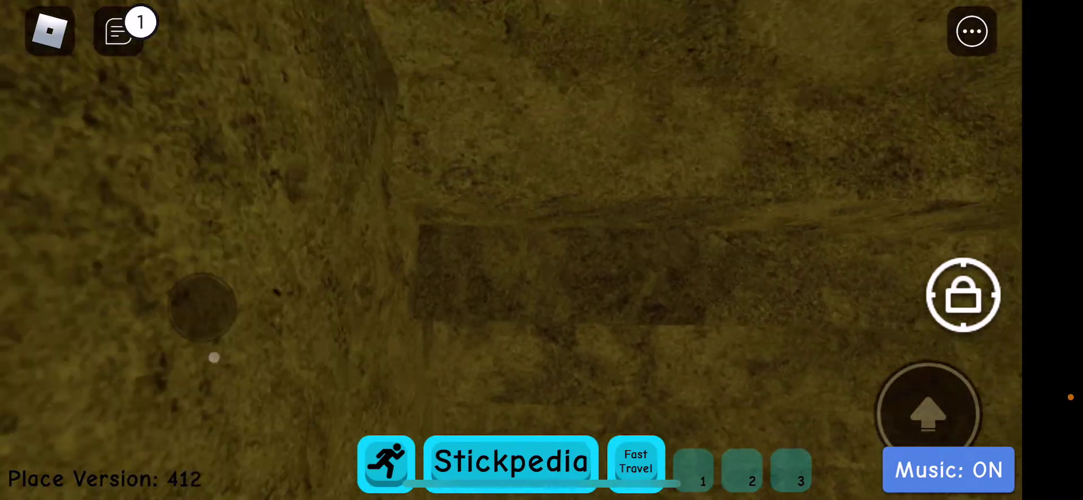
Toggle Shift Lock and walk across the tunnel floor onto the hidden spot
drag(191, 373, 145, 391)
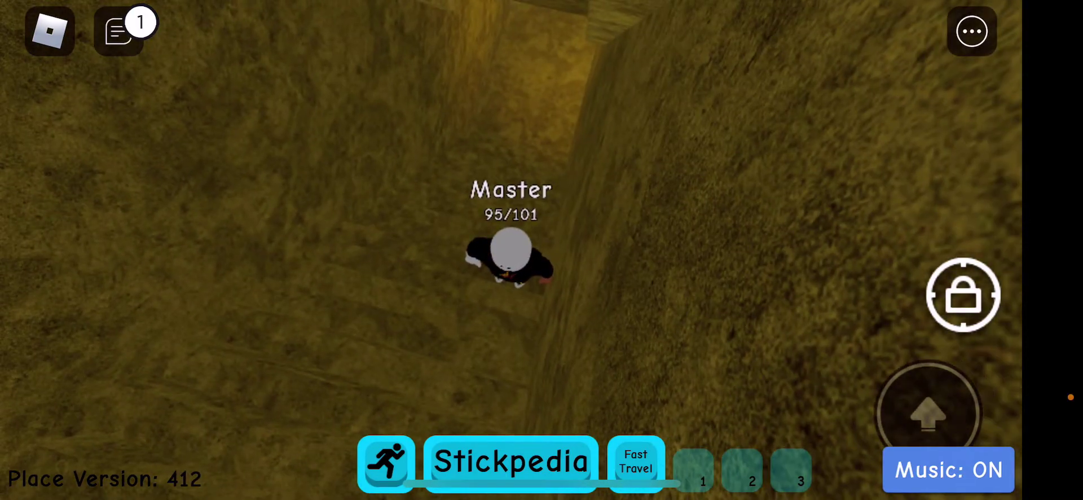
key(shift)
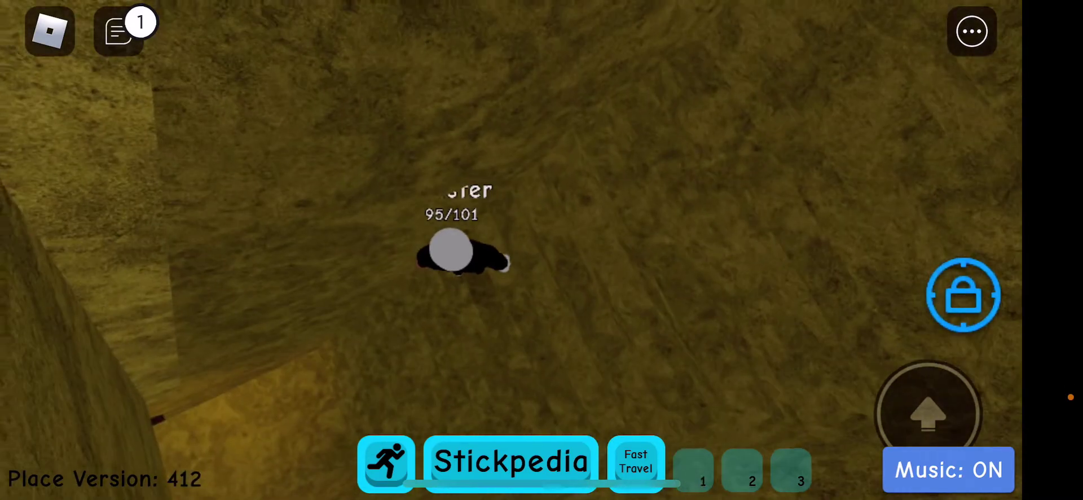
drag(138, 336, 147, 333)
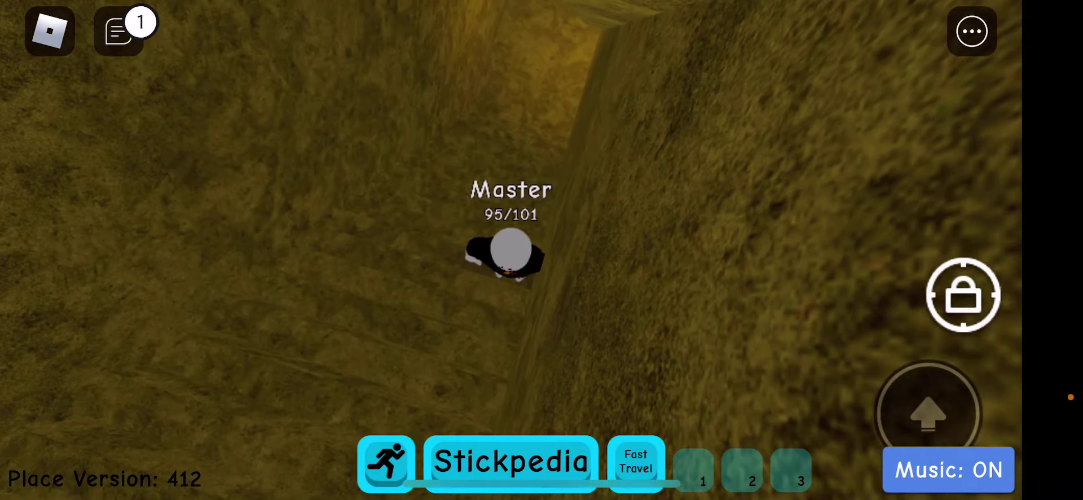
key(shift)
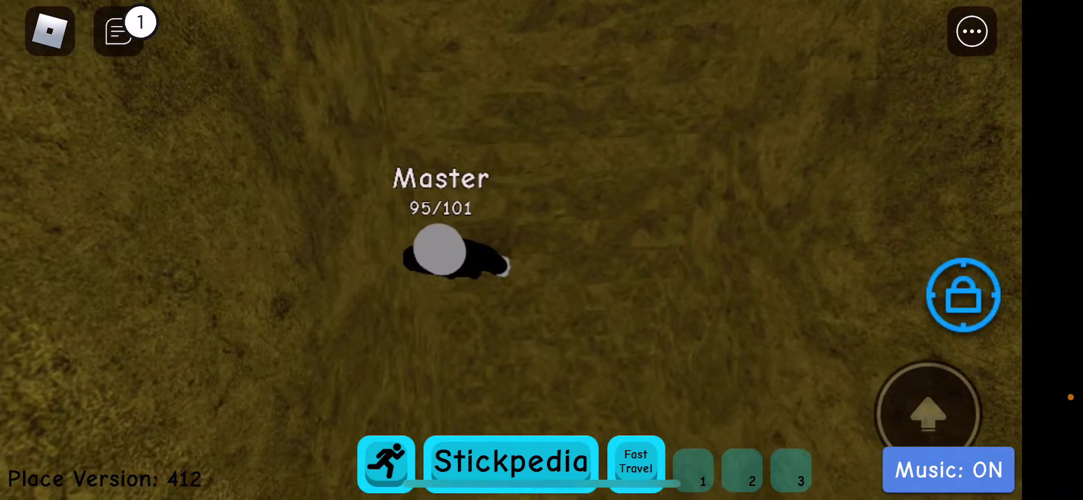
drag(235, 441, 203, 356)
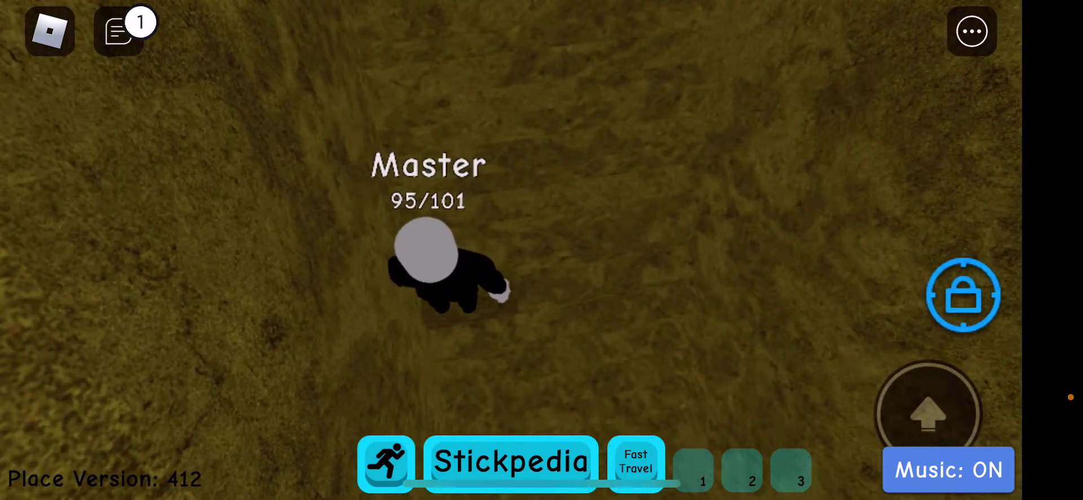
scroll(431, 254, up, 5)
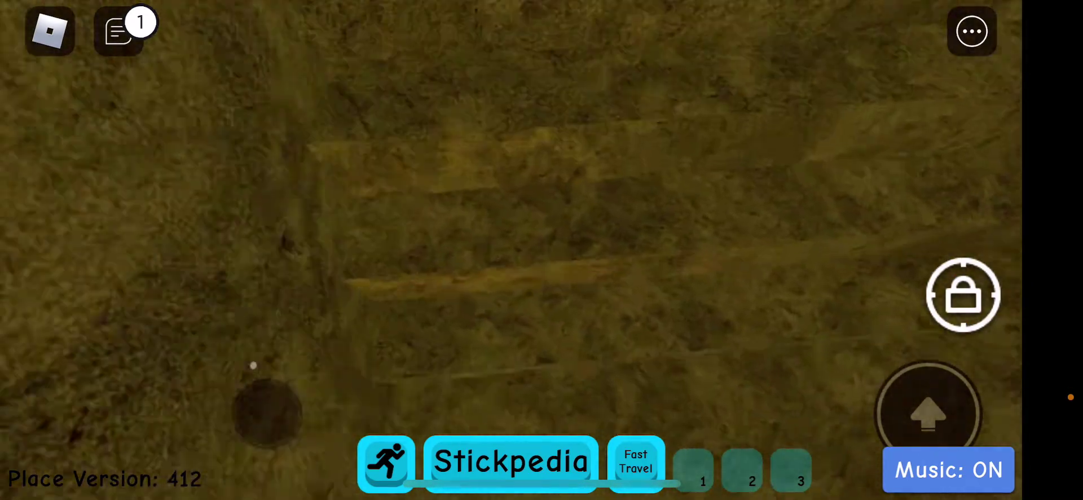
drag(252, 365, 236, 347)
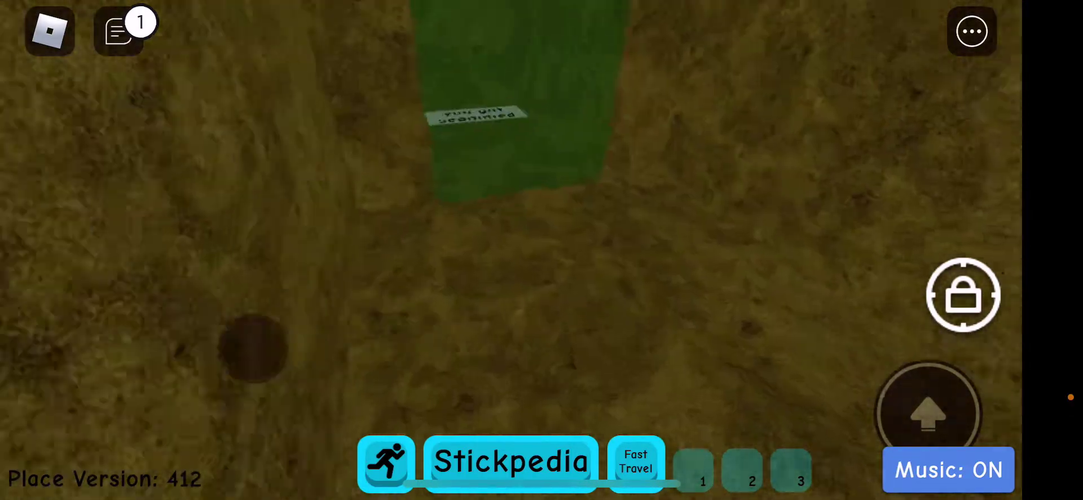
Drop past the 'you got scammed' sign, reach the Cartoony Rainbow stickman, and screenshot it
drag(242, 327, 229, 327)
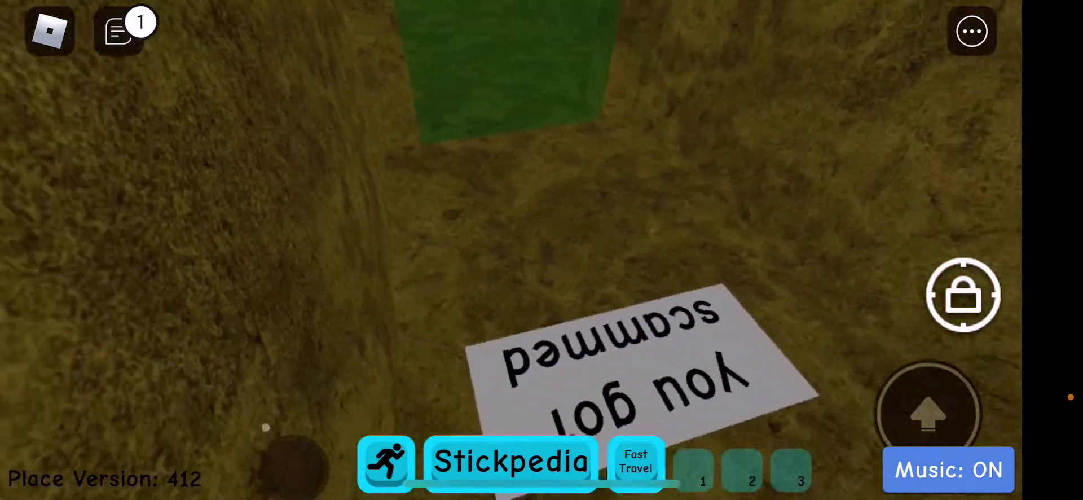
mouse_move(254, 339)
mouse_down()
mouse_move(241, 419)
mouse_move(254, 356)
mouse_up()
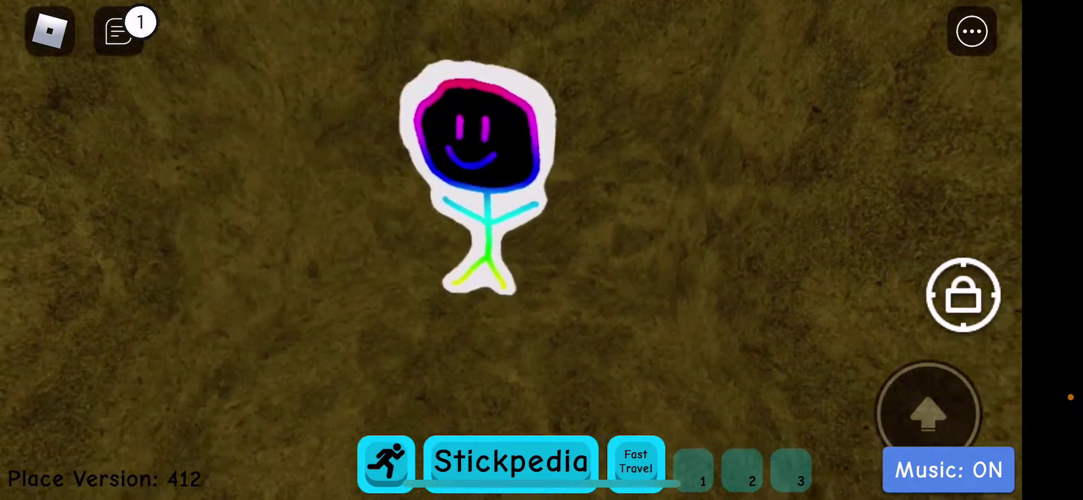
drag(222, 286, 263, 365)
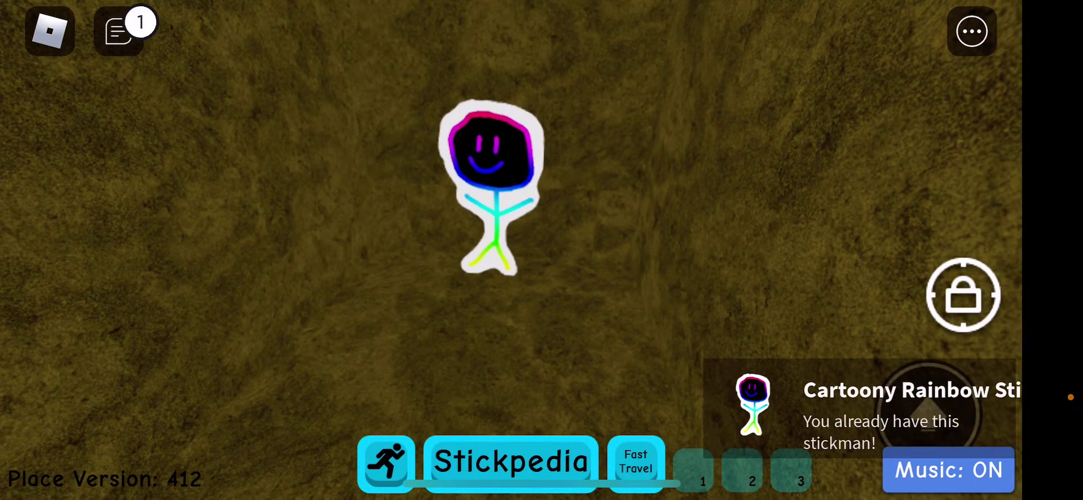
key(Print)
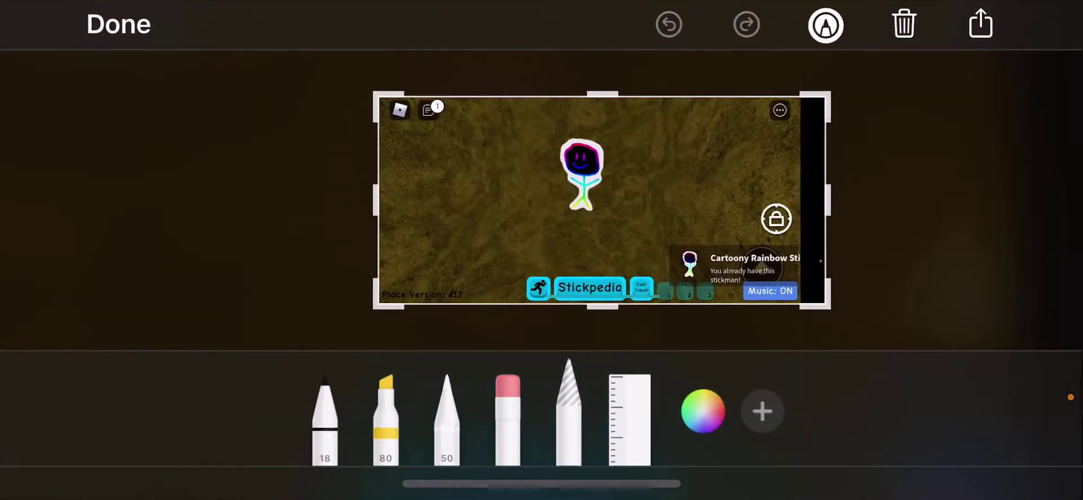
Trim the screenshot's left, top, right and bottom edges tightly around the rainbow stickman
mouse_move(378, 96)
mouse_down()
mouse_move(438, 96)
mouse_move(440, 110)
mouse_up()
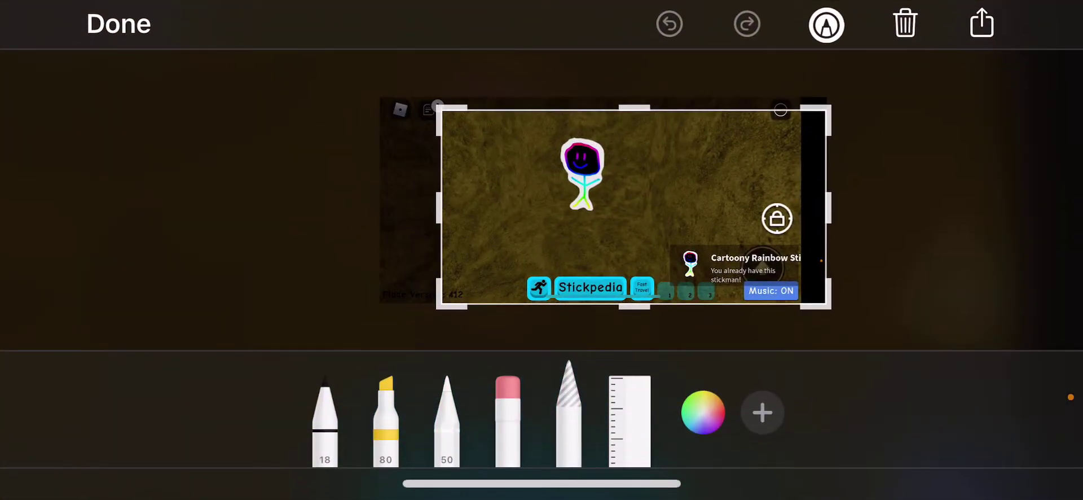
drag(634, 109, 635, 121)
mouse_move(829, 205)
mouse_down()
mouse_move(689, 206)
mouse_move(720, 212)
mouse_up()
drag(569, 303, 569, 264)
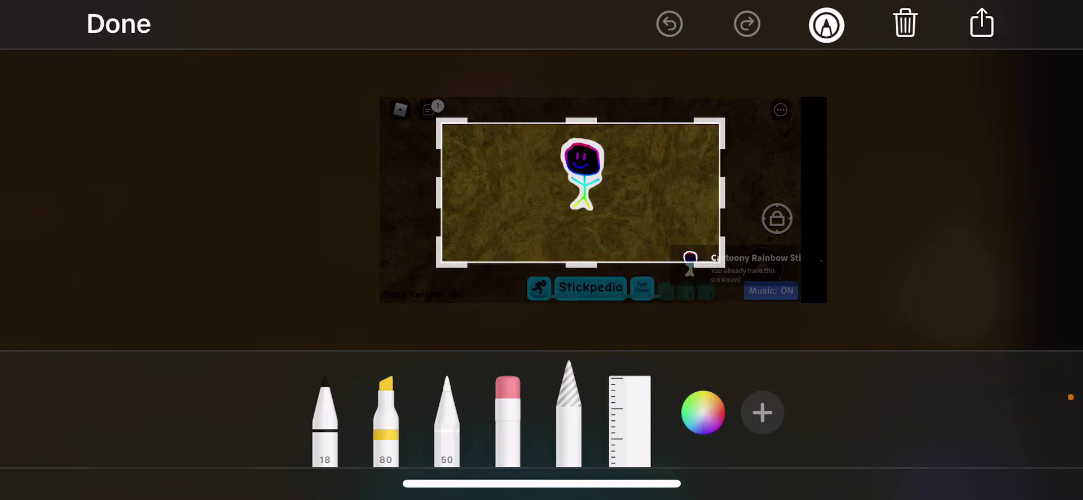